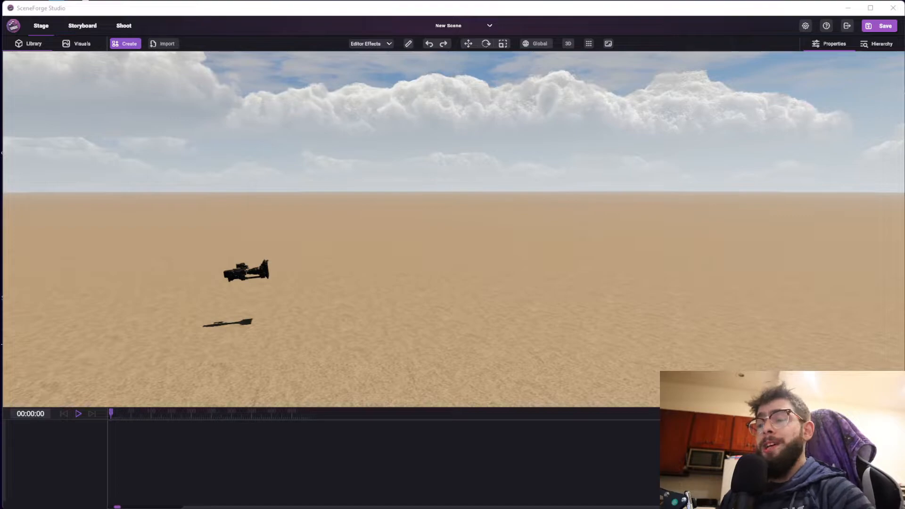
mouse_move(707, 508)
mouse_down()
mouse_move(606, 143)
mouse_move(404, 52)
mouse_move(409, 43)
mouse_move(522, 16)
mouse_move(749, 476)
mouse_move(754, 508)
mouse_up()
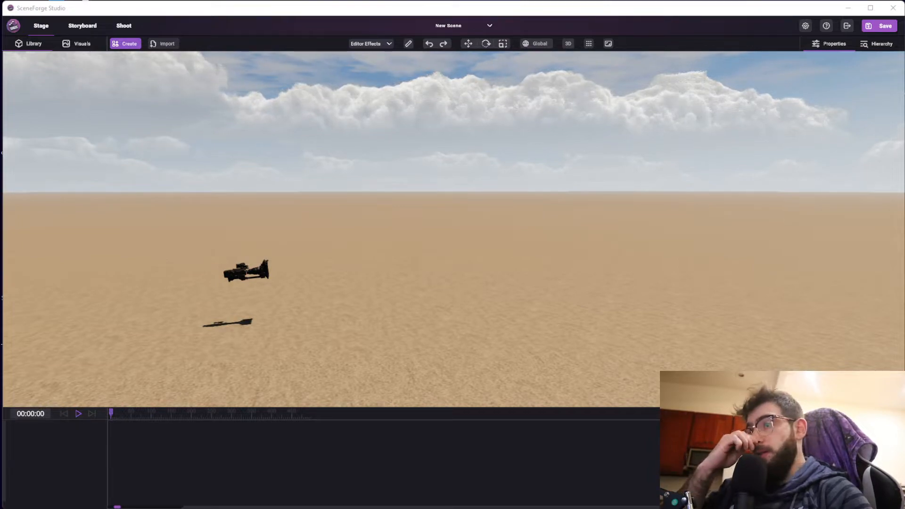
Step: Import the model file tardis.zip from the 3DModels folder, keeping the default import settings
click(169, 42)
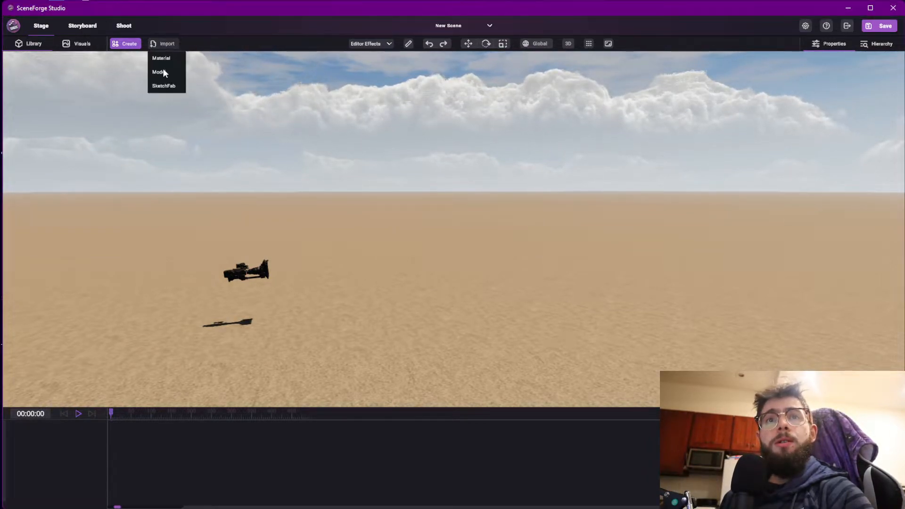
click(160, 73)
scroll(353, 301, down, 3)
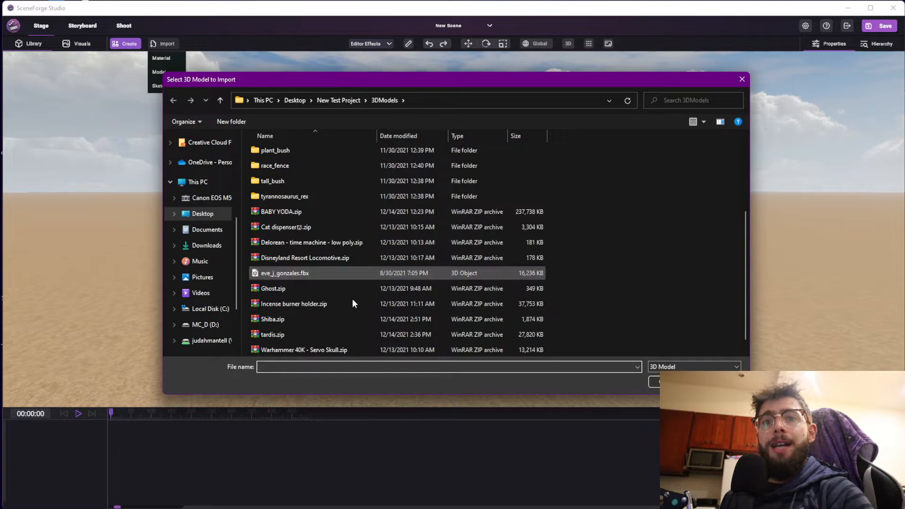
click(282, 334)
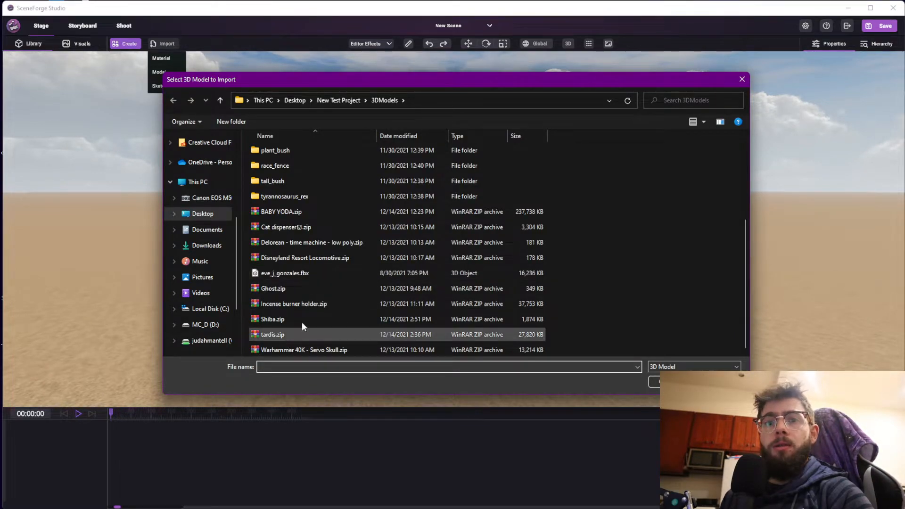
click(654, 381)
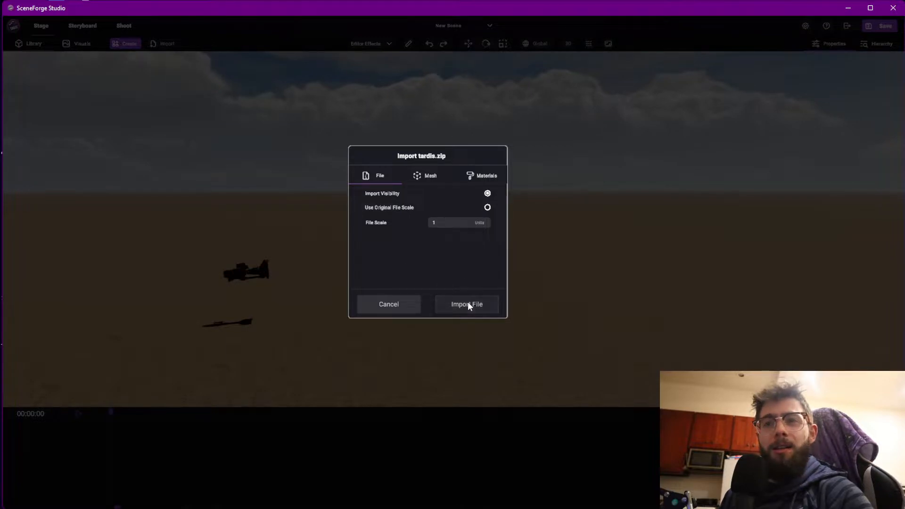
click(468, 305)
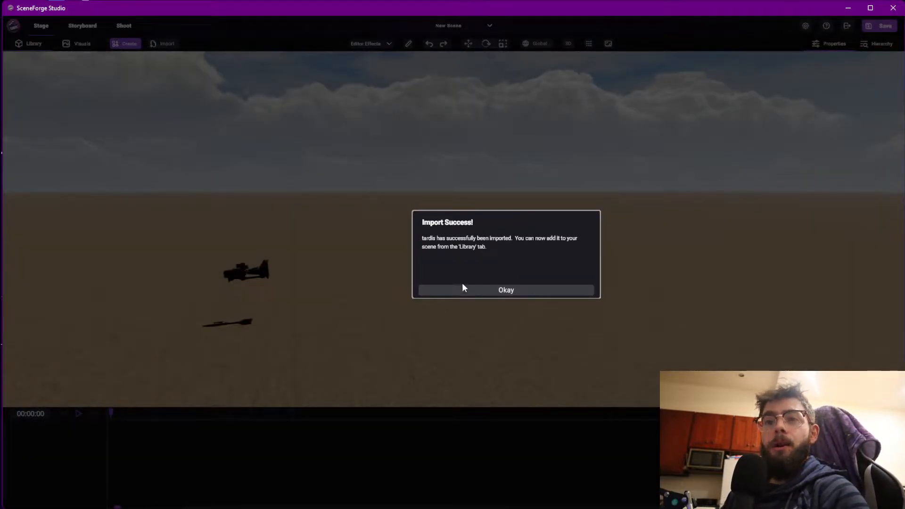
click(462, 289)
Step: Place the imported TARDIS from the library on the desert ground behind the small spaceship and adjust it with the transform gizmo
click(32, 43)
drag(72, 99, 454, 238)
right_drag(453, 236, 452, 258)
key(r)
drag(492, 218, 528, 202)
key(w)
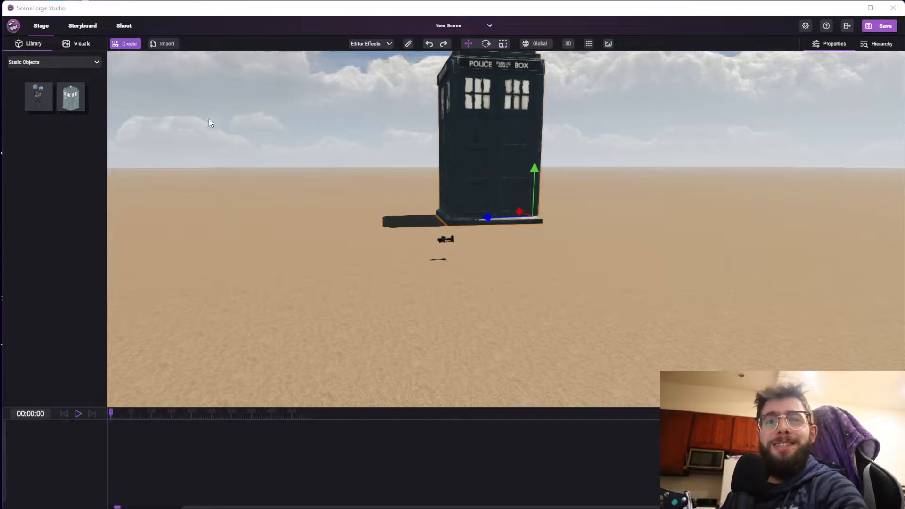
Step: Open the Sketchfab importer in an enlarged window and go to the next page of models
click(167, 44)
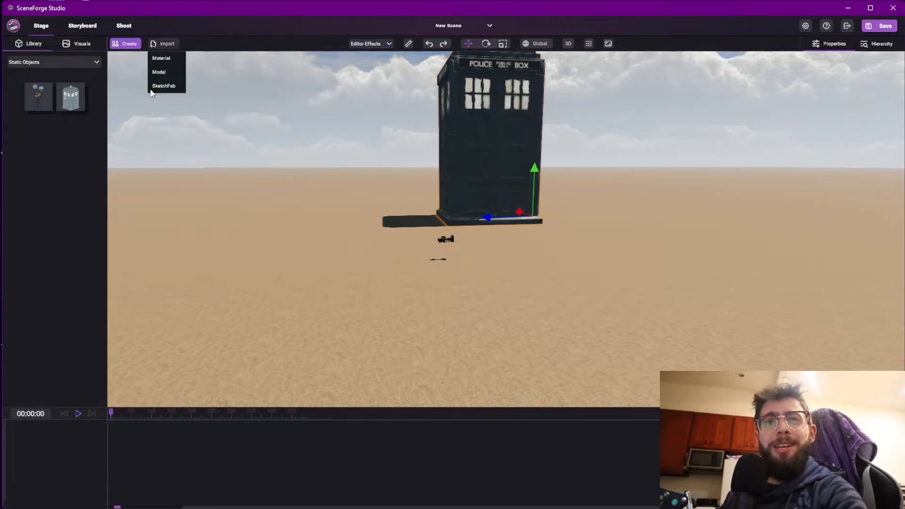
click(168, 86)
mouse_move(442, 119)
mouse_down()
mouse_move(482, 117)
mouse_move(470, 94)
mouse_up()
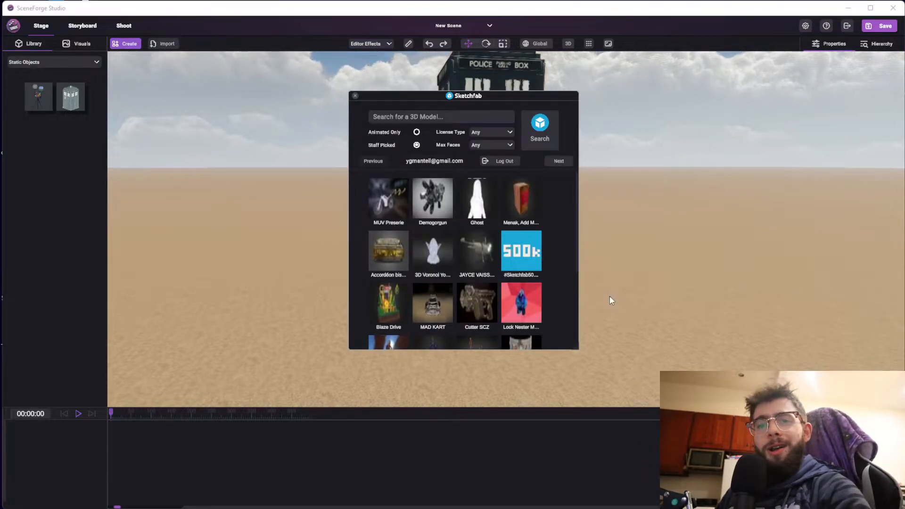
click(578, 348)
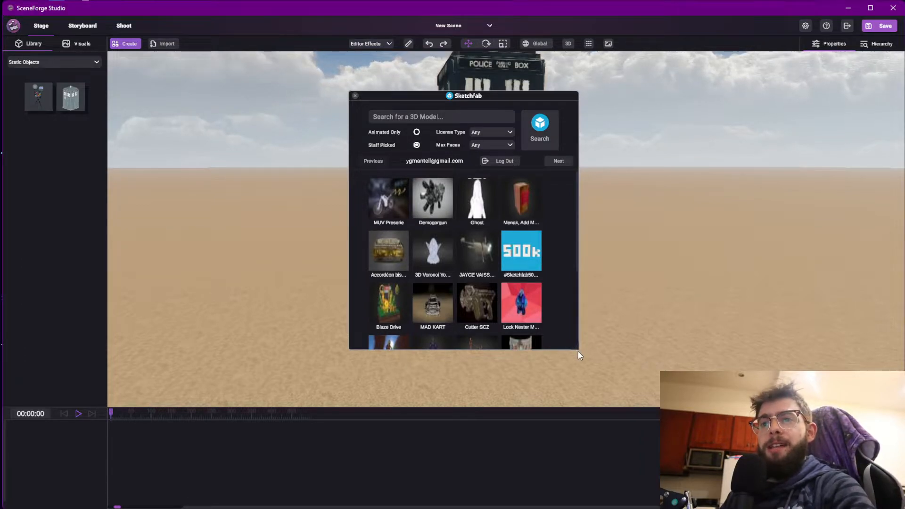
drag(579, 365, 712, 379)
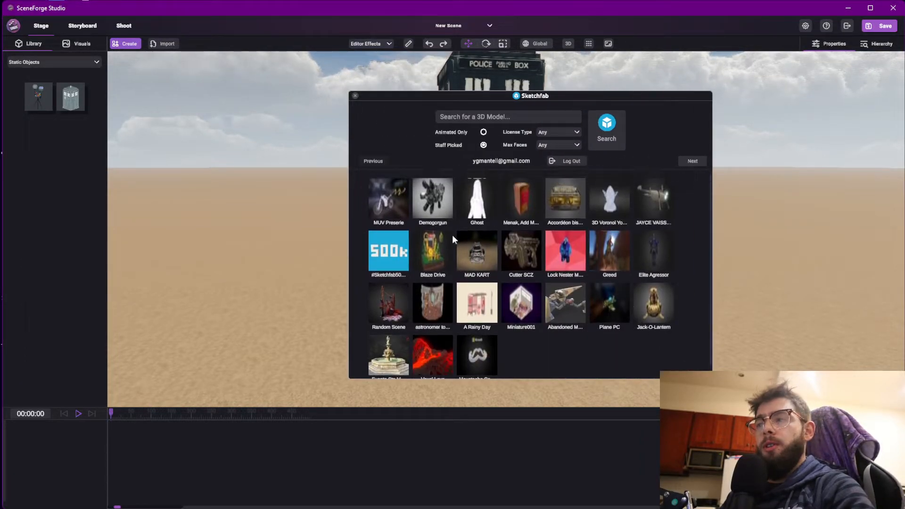
click(690, 161)
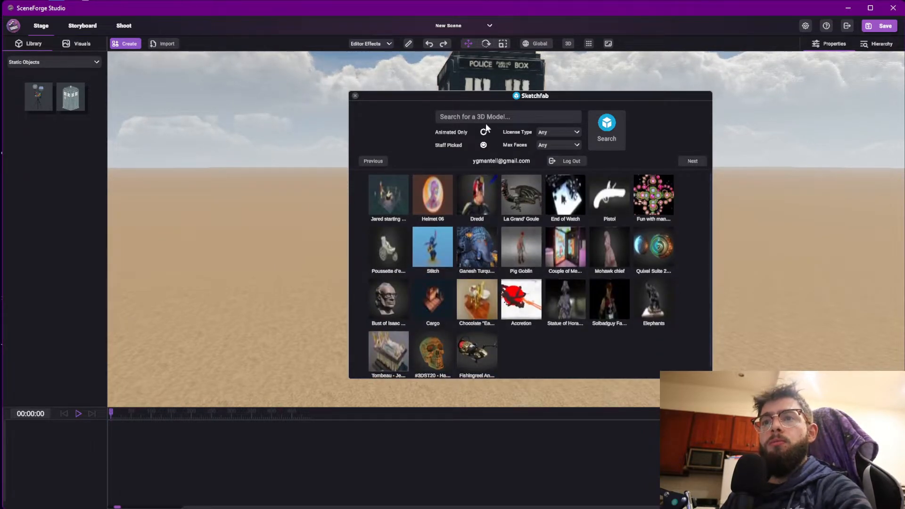
Step: Search Sketchfab for "Dog" with any license type and face limit, and repeat the search with Staff Picked turned off
text(Dog)
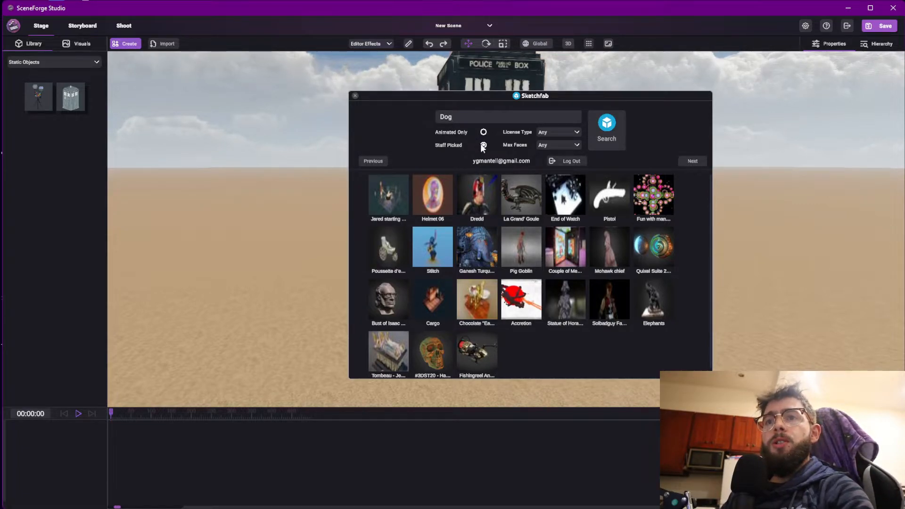
click(548, 133)
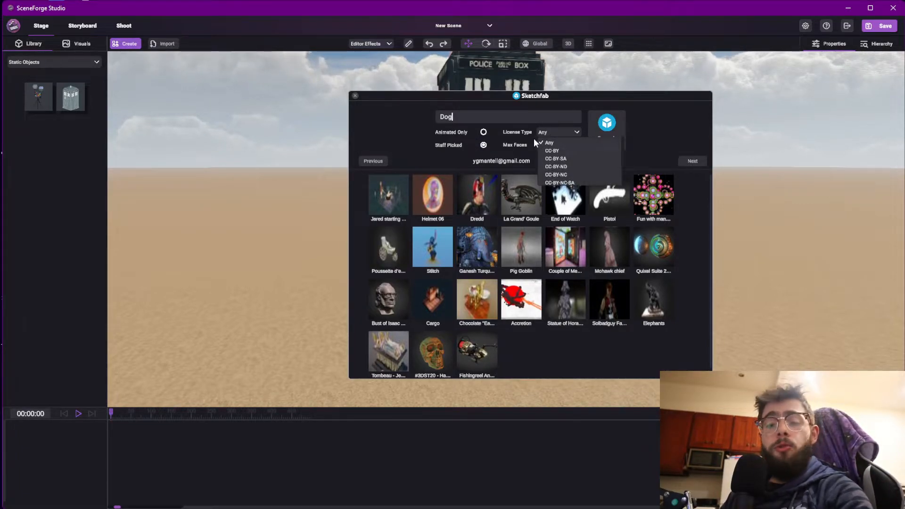
click(538, 144)
click(539, 146)
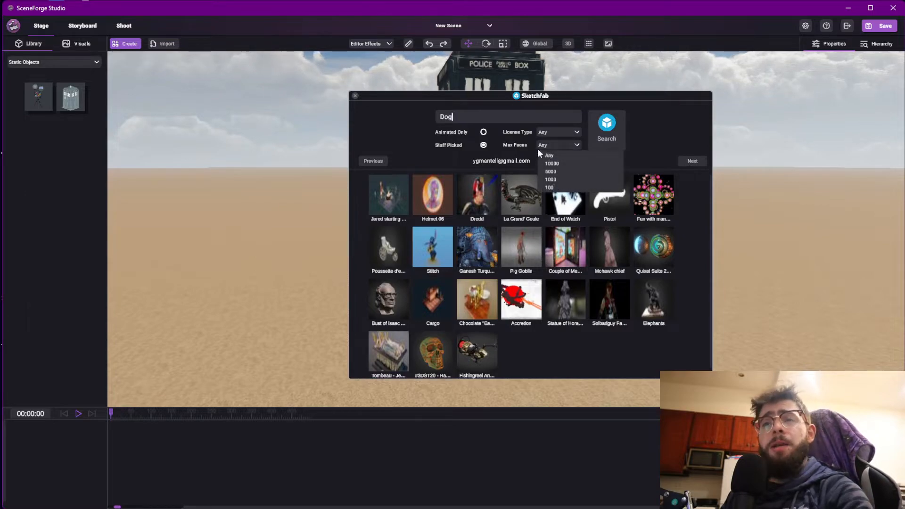
click(513, 148)
click(598, 121)
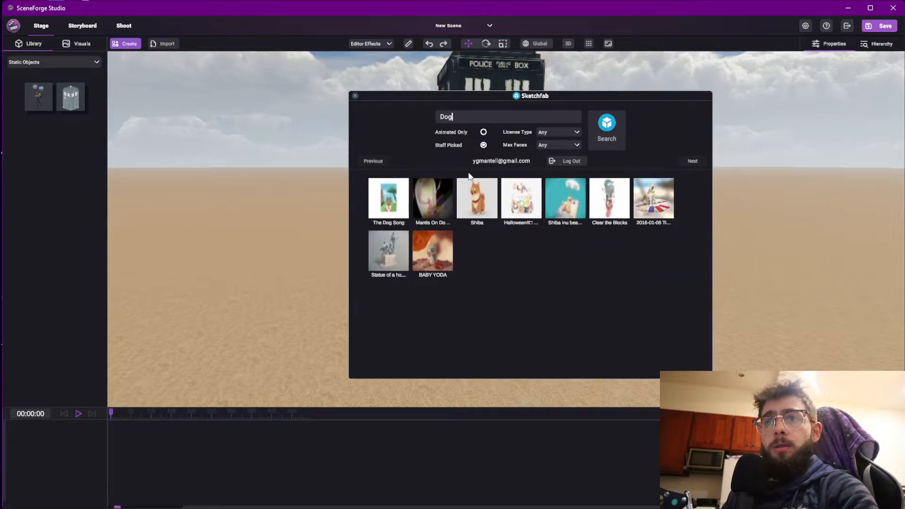
click(483, 145)
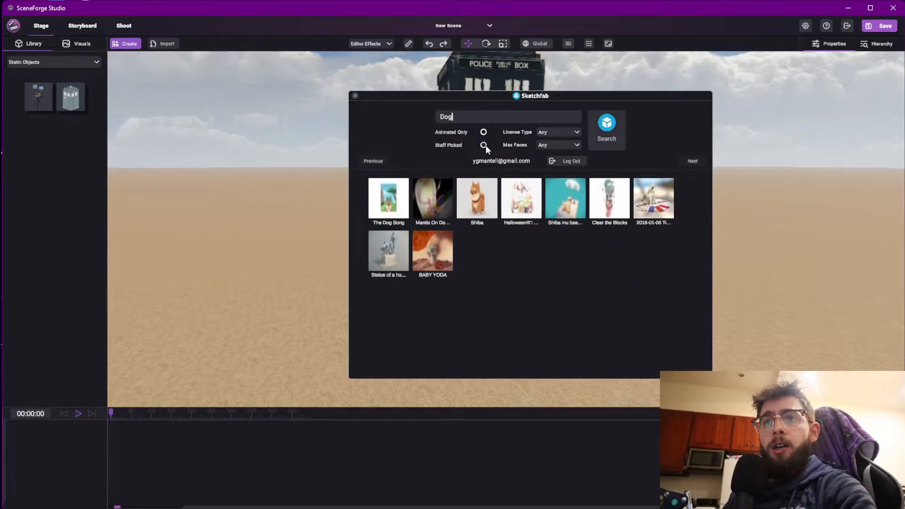
click(605, 137)
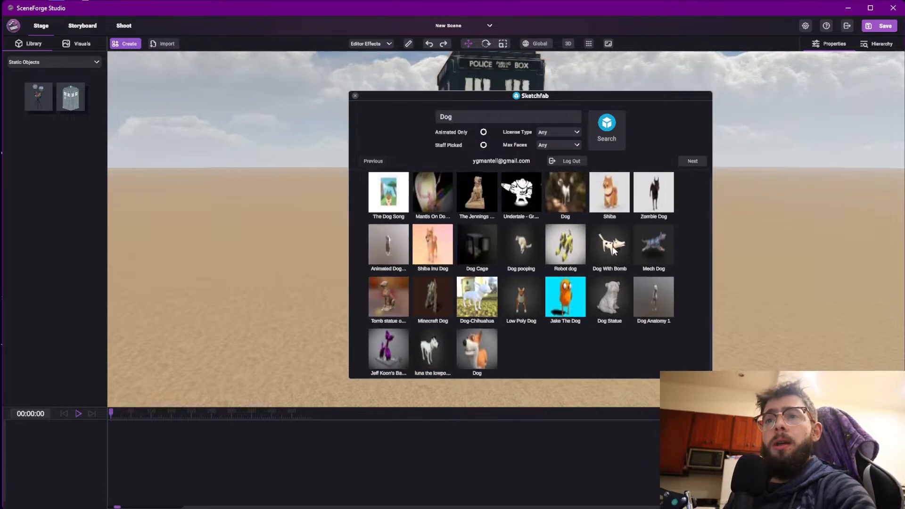
Step: Examine the Shiba model's details and its Sketchfab page in the web browser, and return to the search results
click(615, 196)
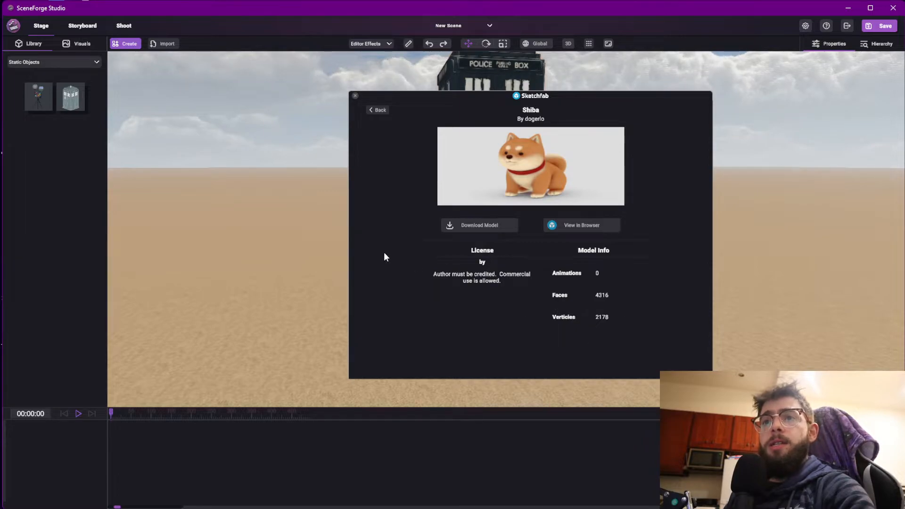
click(575, 229)
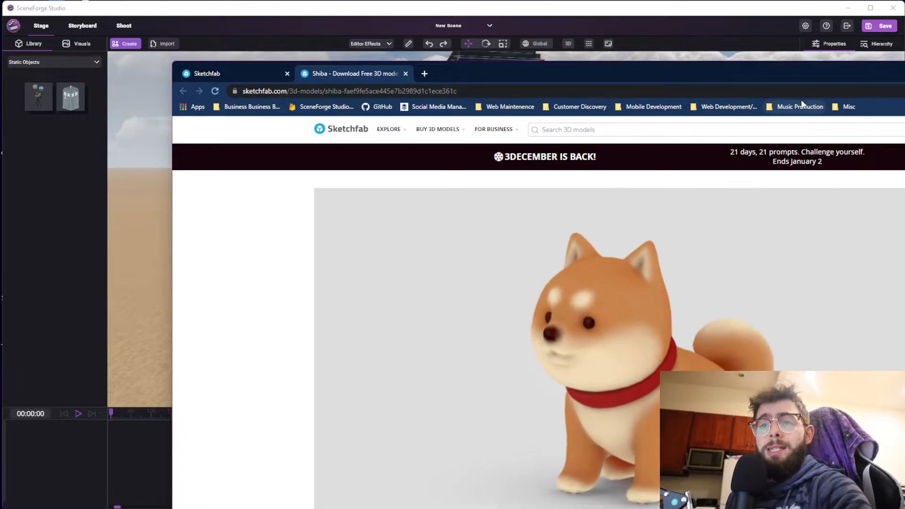
drag(829, 71, 904, 160)
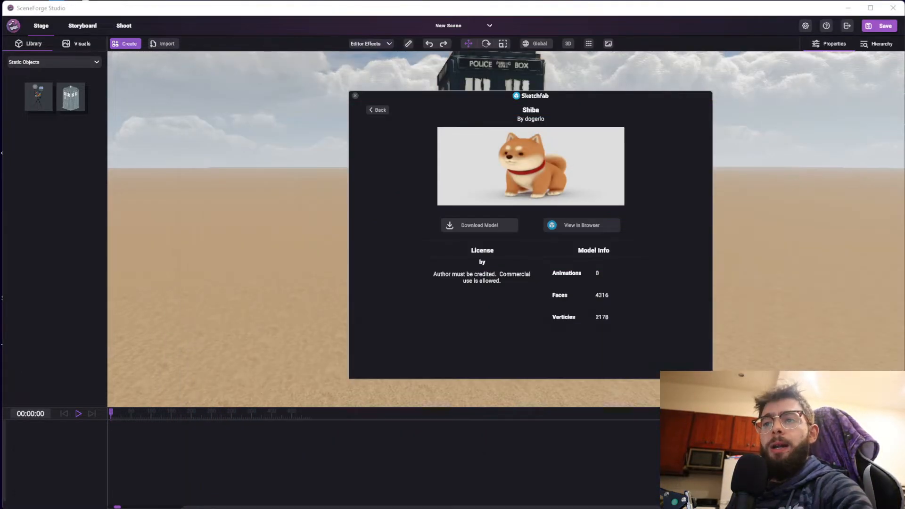
click(371, 112)
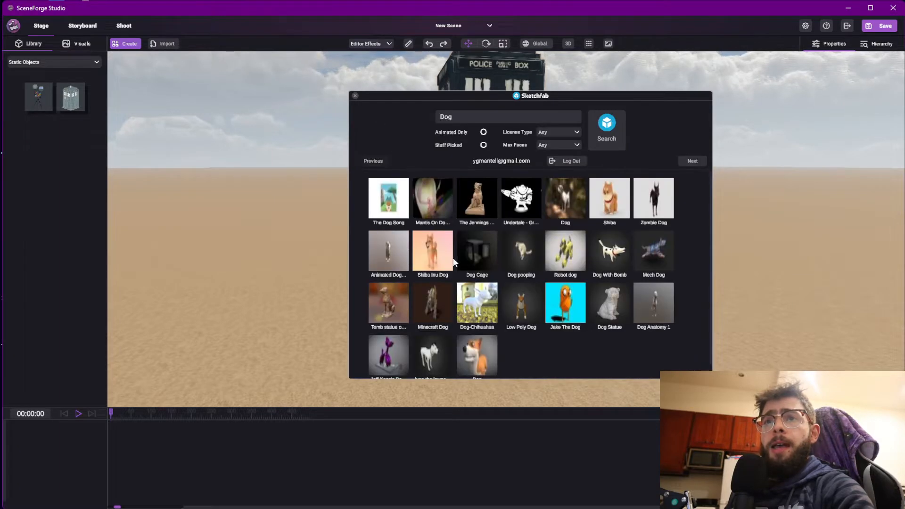
Step: Download the Shiba model from Sketchfab and import it with the default file settings
click(608, 203)
click(475, 225)
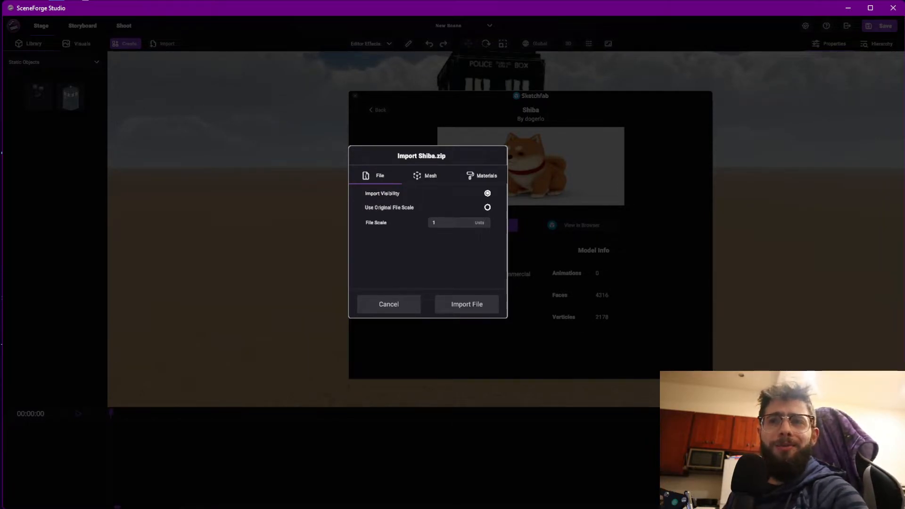
drag(426, 158, 513, 156)
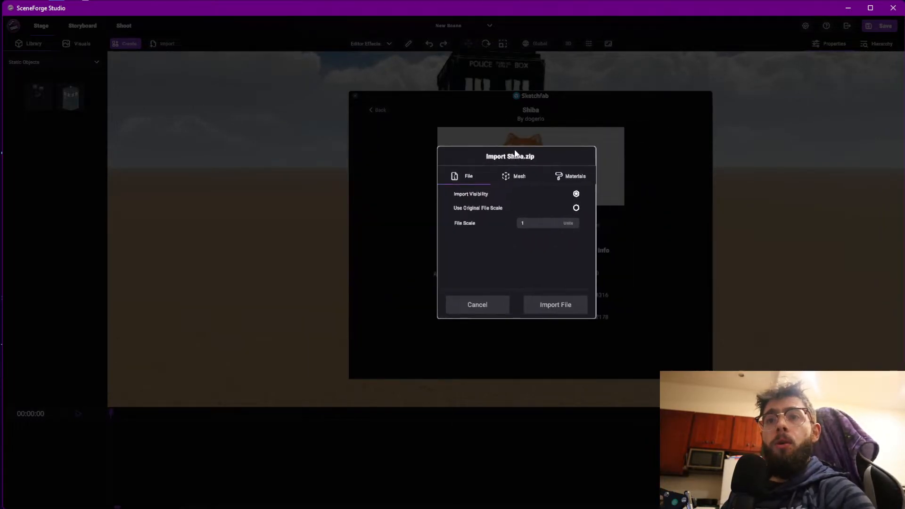
click(542, 304)
click(540, 290)
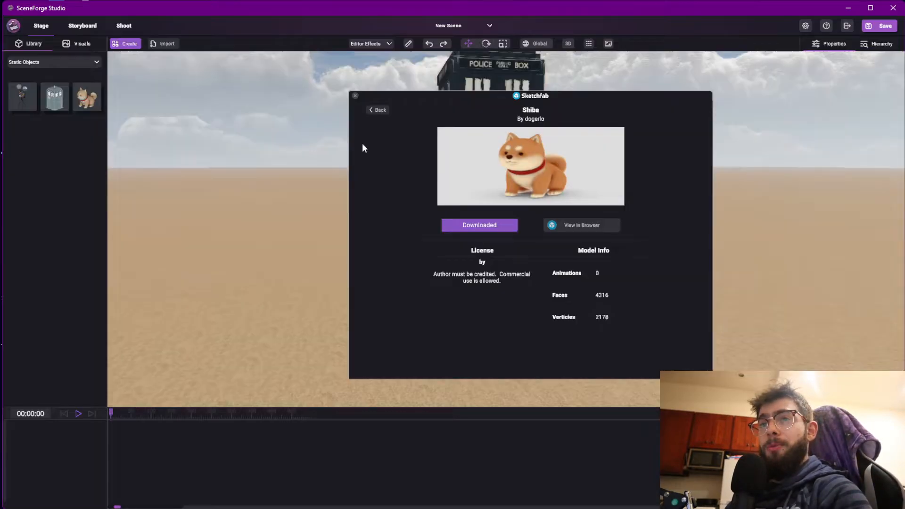
Step: Close the Sketchfab importer and place the Shiba on the ground in front of the TARDIS
click(377, 110)
click(355, 96)
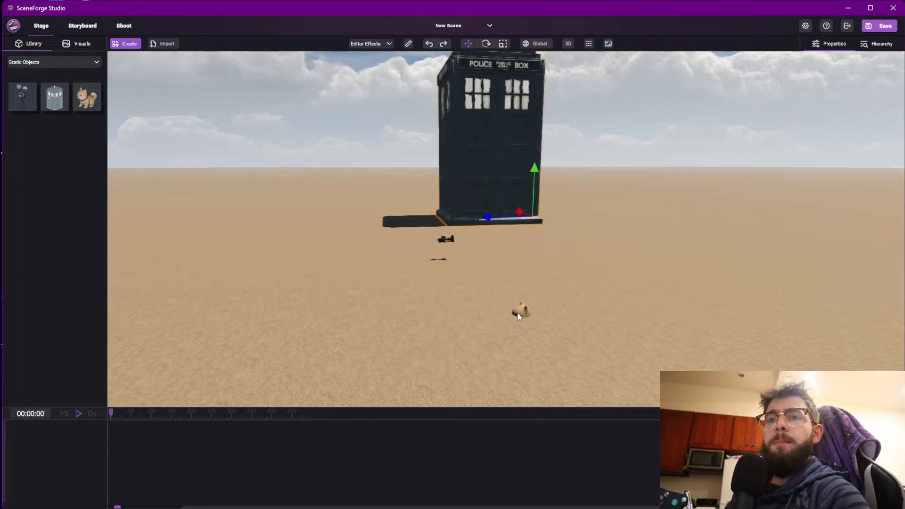
click(516, 312)
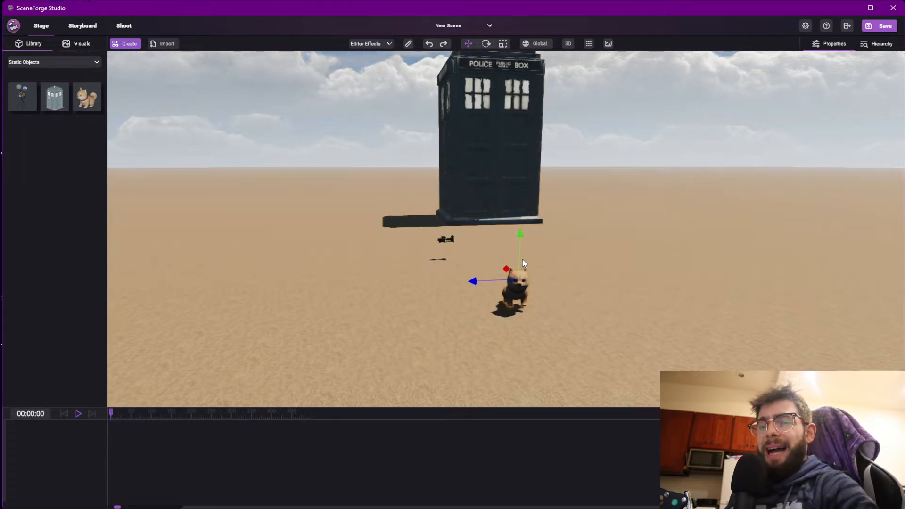
Step: Raise the Shiba vertically so it floats above the ground
mouse_move(785, 508)
mouse_down()
mouse_move(819, 124)
mouse_move(816, 216)
mouse_move(847, 508)
mouse_up()
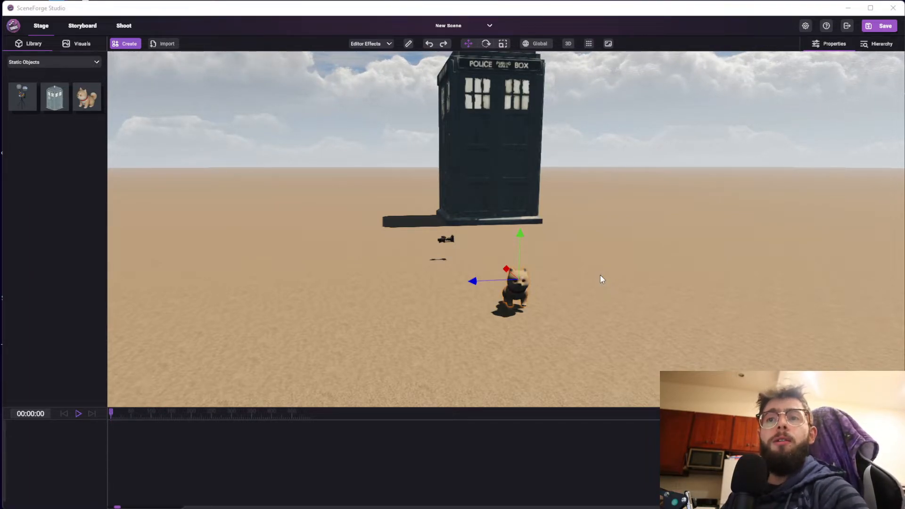
click(519, 245)
drag(520, 235, 522, 215)
mouse_move(484, 277)
middle_down()
mouse_move(497, 277)
mouse_move(488, 262)
middle_up()
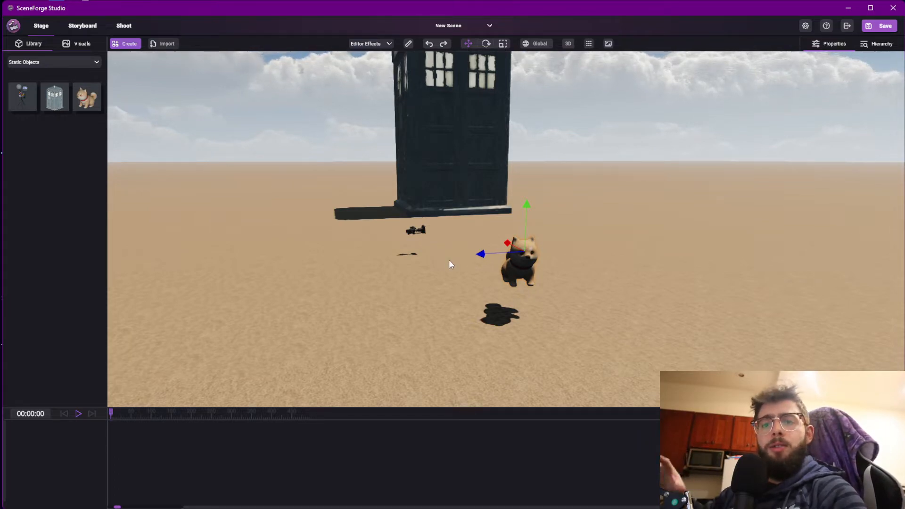
right_drag(464, 191, 478, 223)
middle_drag(478, 223, 518, 229)
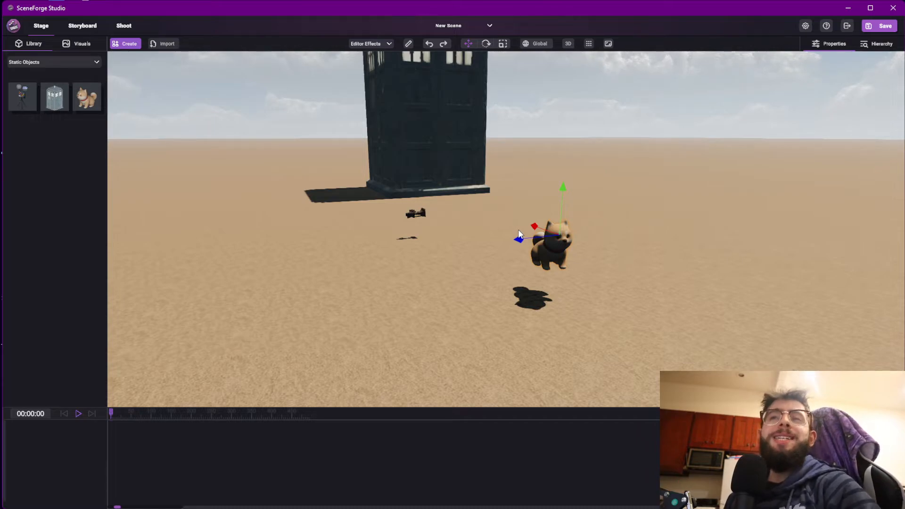
right_drag(440, 208, 496, 205)
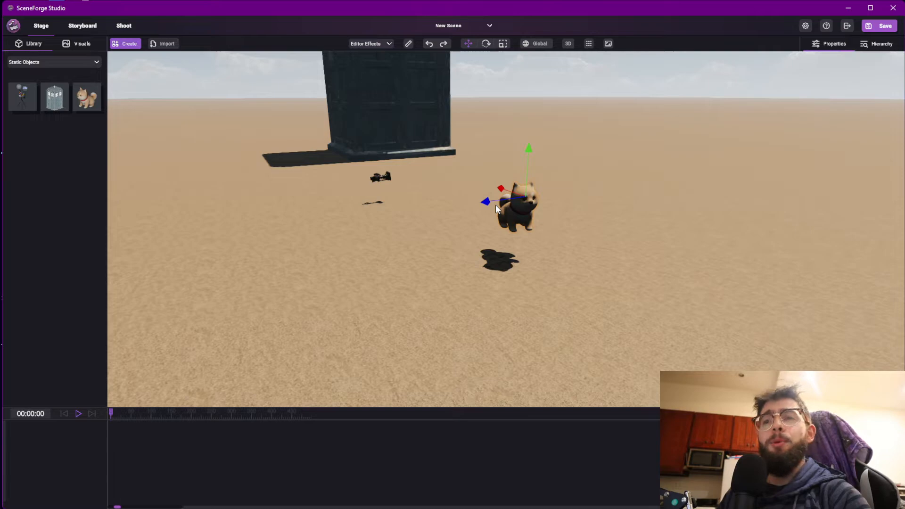
right_drag(544, 203, 614, 216)
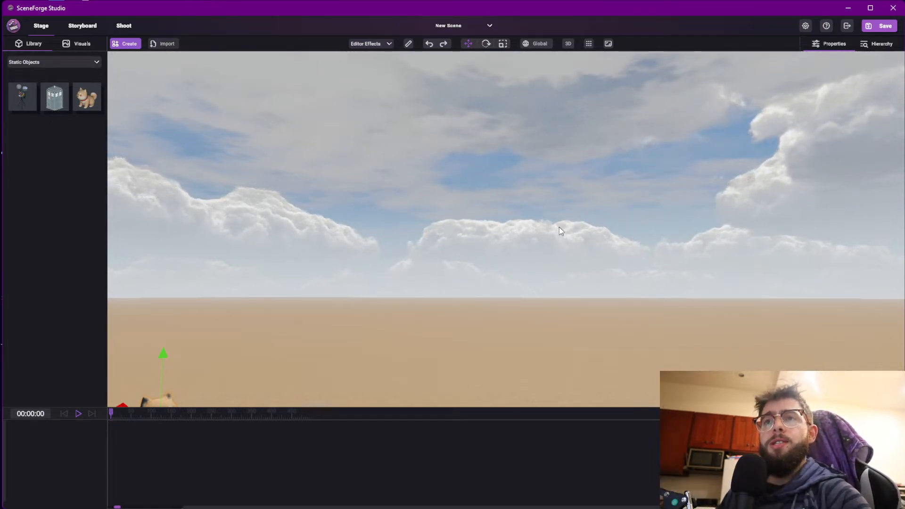
right_drag(561, 226, 592, 226)
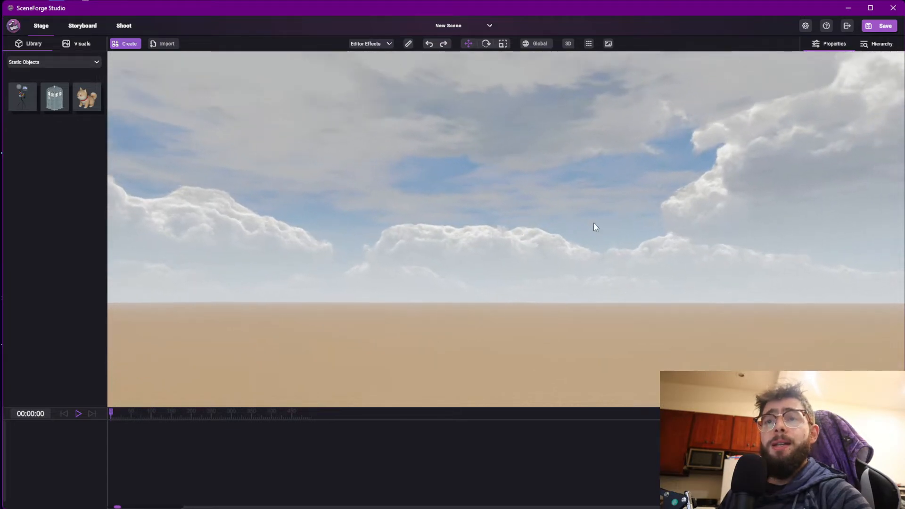
Step: Turn on FPS Stats in the editor effects
click(380, 43)
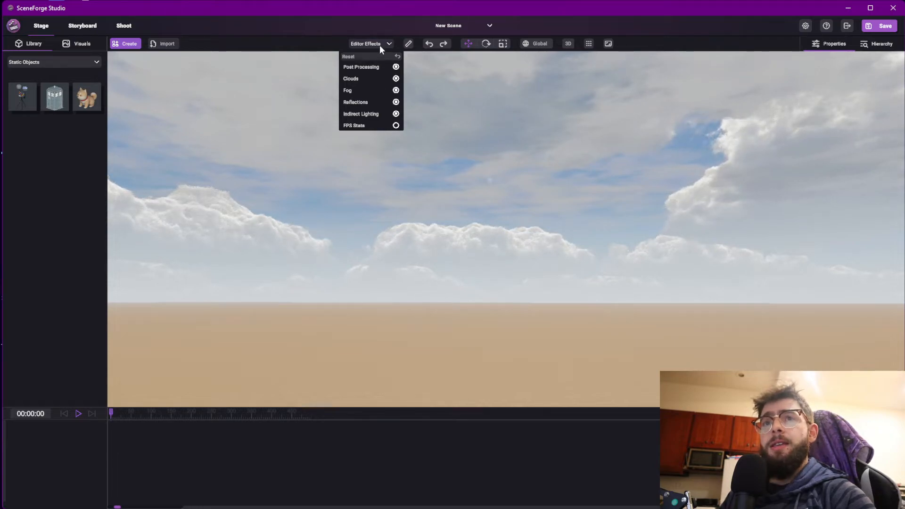
mouse_move(597, 197)
right_down()
mouse_move(598, 175)
mouse_move(597, 208)
right_up()
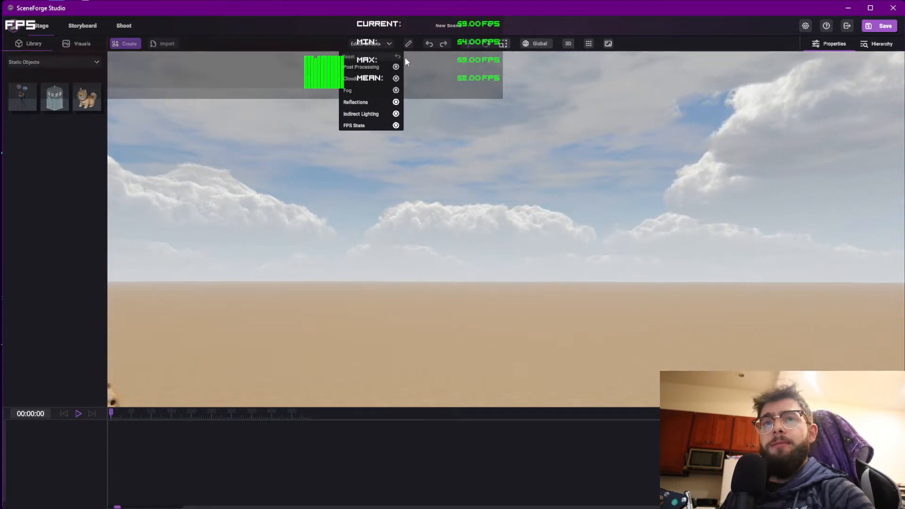
Step: Turn off V-Sync in the editor settings
right_drag(532, 185, 547, 173)
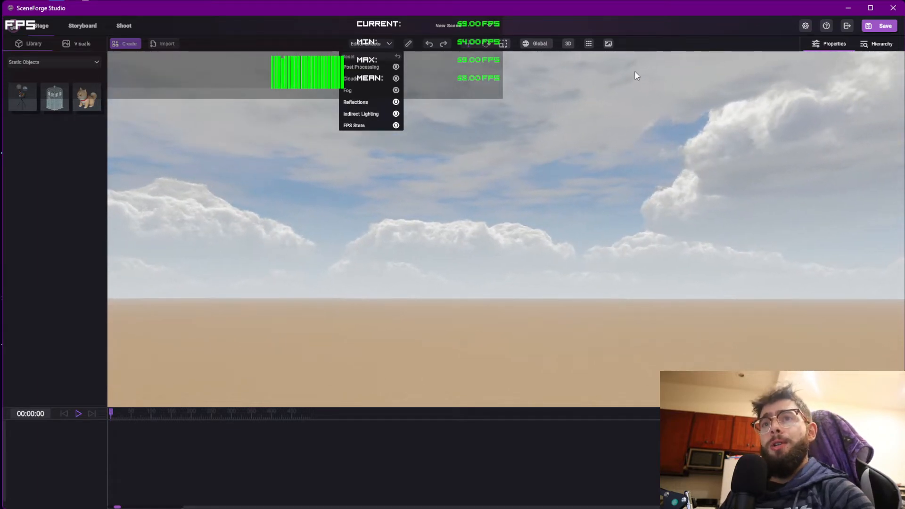
click(805, 26)
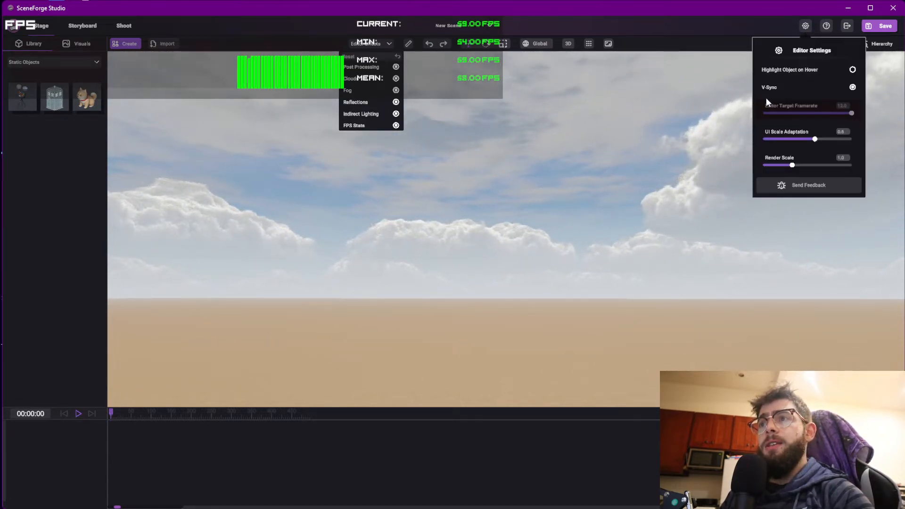
click(844, 113)
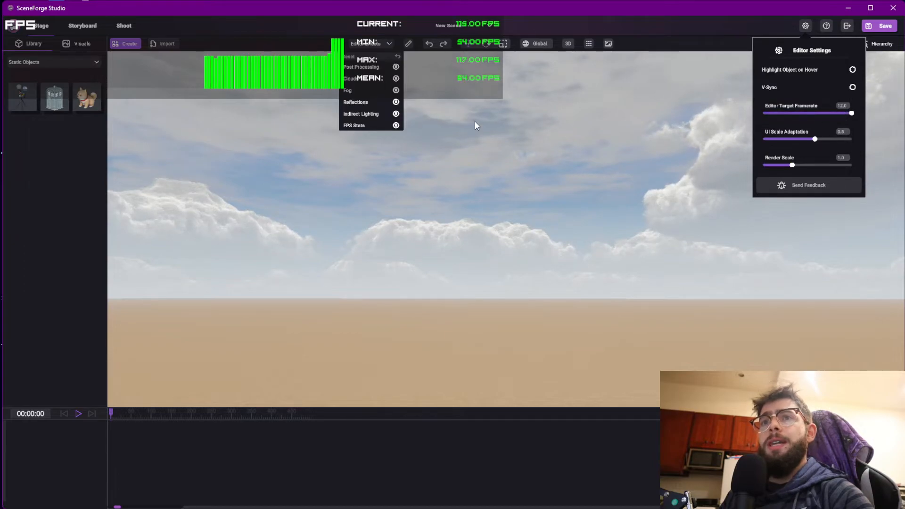
Step: Turn off FPS Stats in the editor effects and close the editor settings
right_drag(476, 125, 450, 93)
right_drag(595, 127, 490, 106)
click(396, 125)
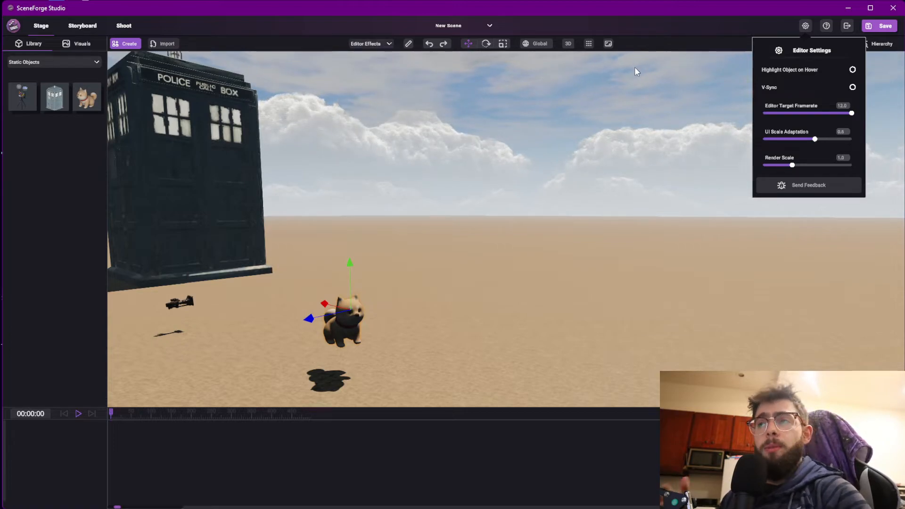
click(799, 26)
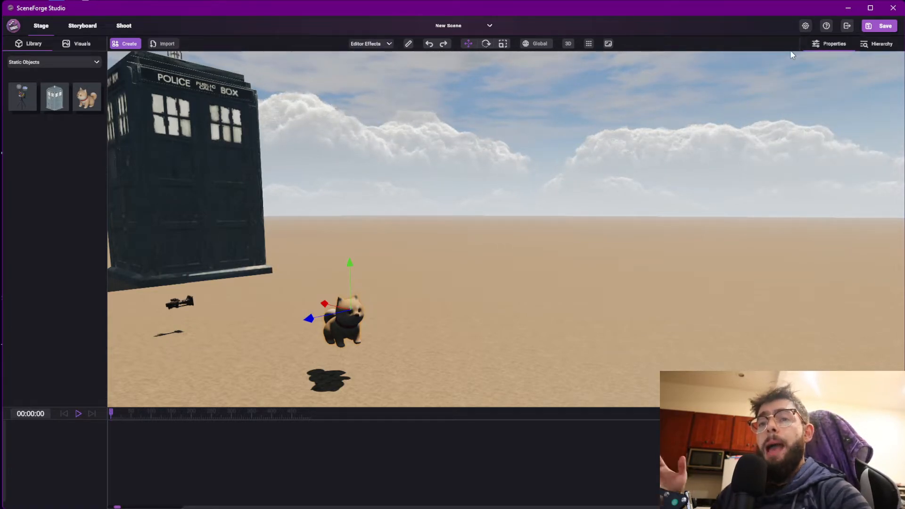
right_drag(337, 196, 243, 255)
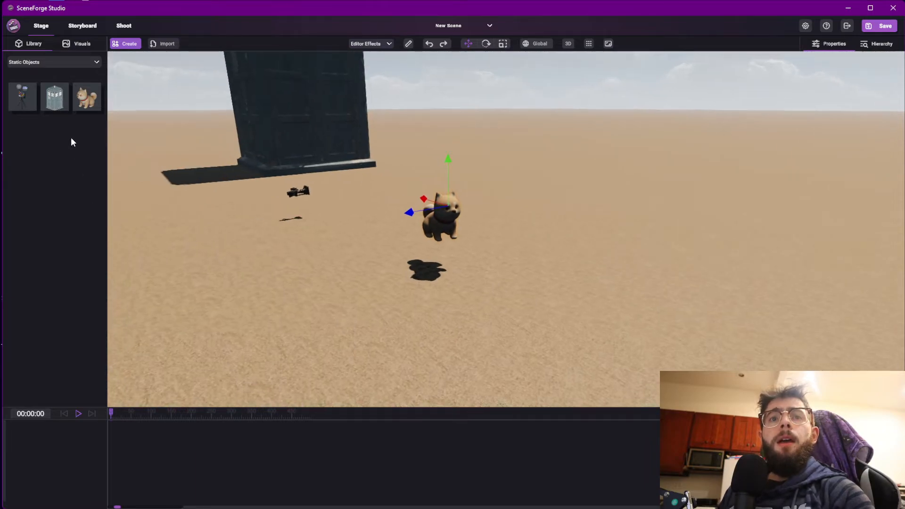
Step: Show the scene's Visuals and expand its post processing, fog, sky and ground settings
click(77, 45)
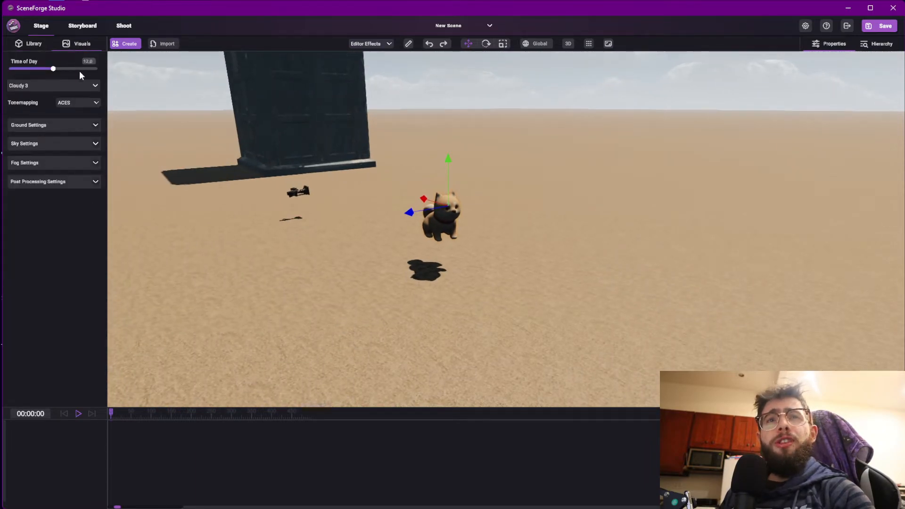
click(94, 181)
click(95, 162)
click(95, 144)
click(94, 125)
scroll(87, 178, down, 5)
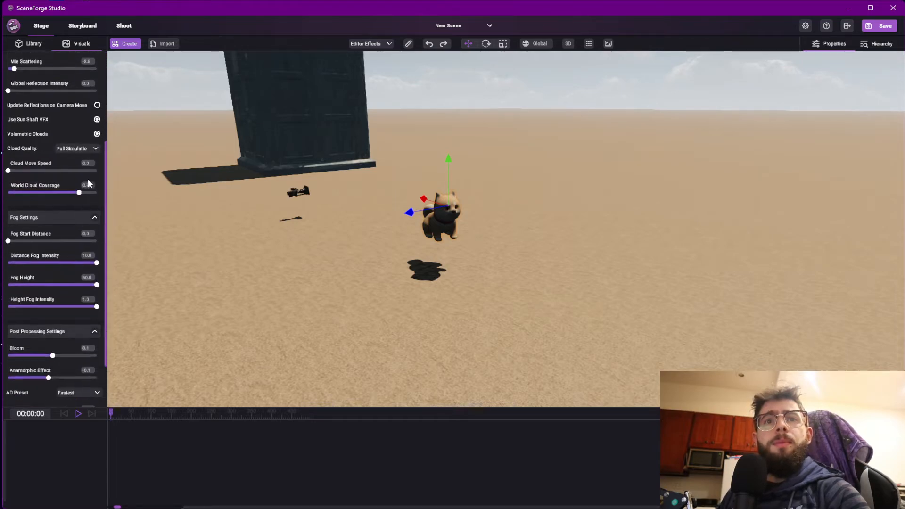
Step: Set the sky's Mie Scattering to about -3.3
scroll(34, 288, up, 5)
scroll(33, 264, down, 4)
scroll(33, 194, up, 1)
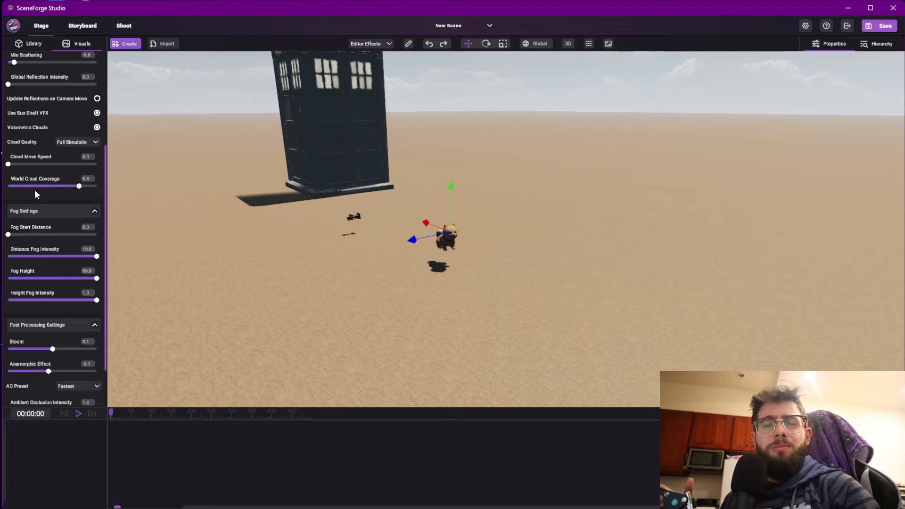
scroll(35, 189, up, 2)
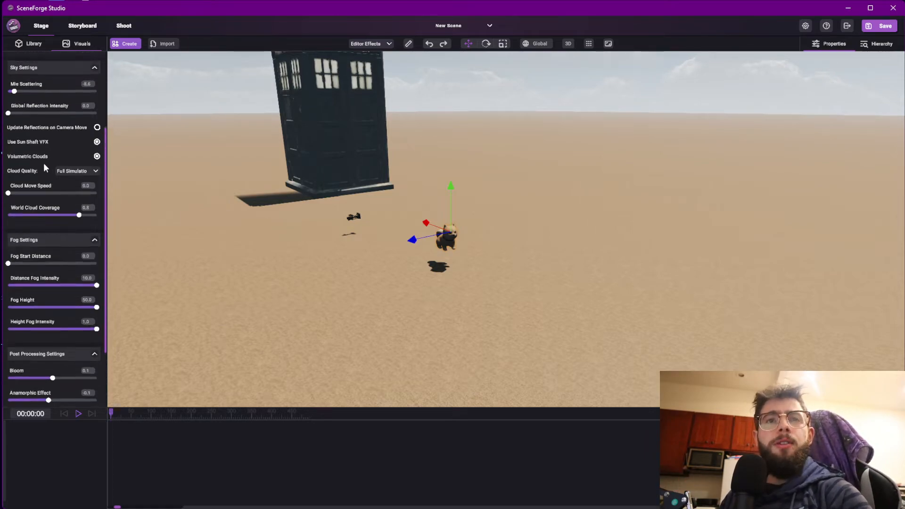
scroll(19, 141, up, 2)
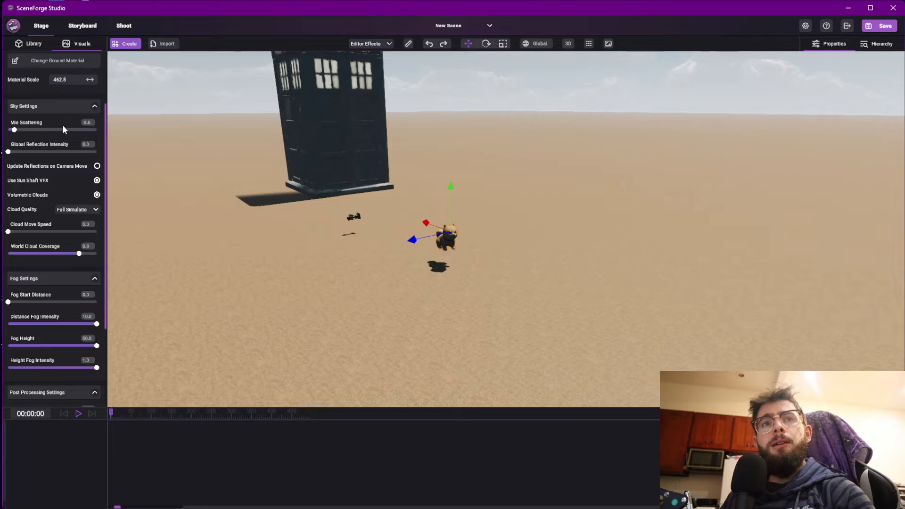
drag(14, 131, 38, 140)
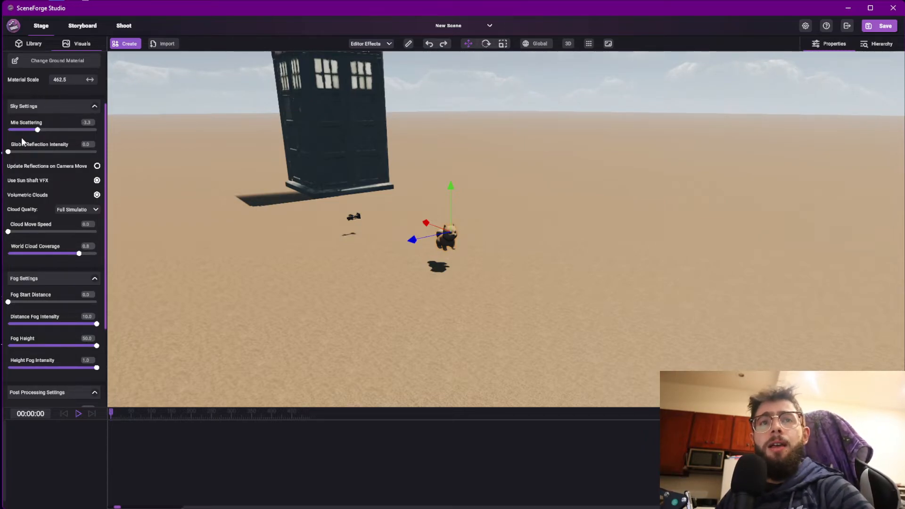
scroll(82, 69, down, 3)
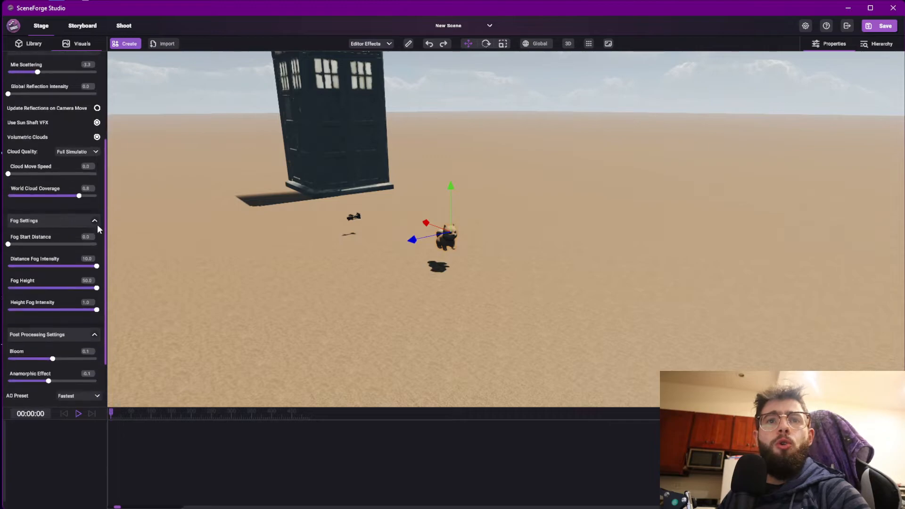
Step: Collapse the Library beside the viewport and show the object Properties
click(26, 46)
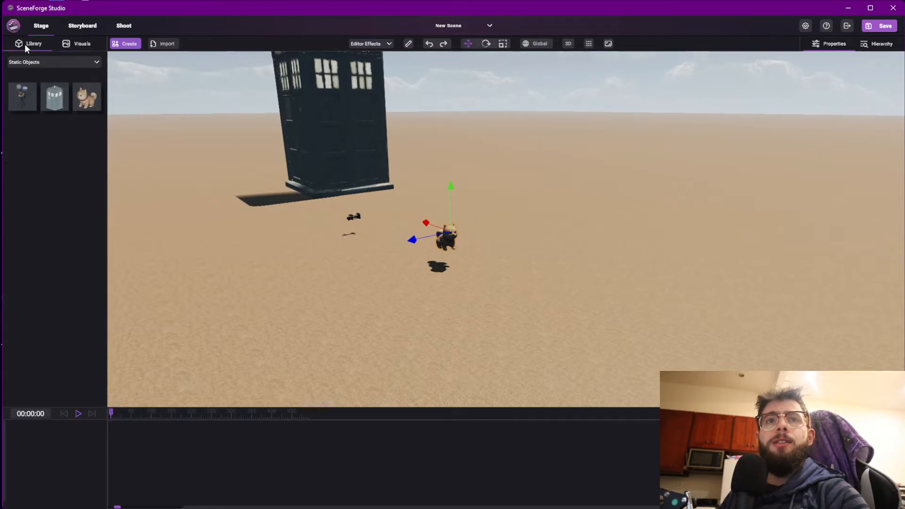
click(26, 46)
right_drag(335, 230, 659, 160)
click(834, 42)
right_drag(746, 137, 447, 228)
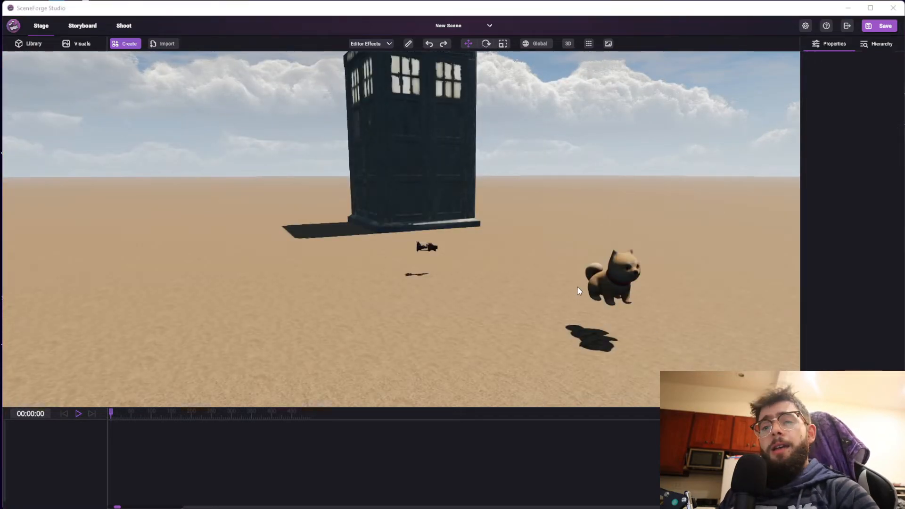
right_drag(577, 287, 597, 296)
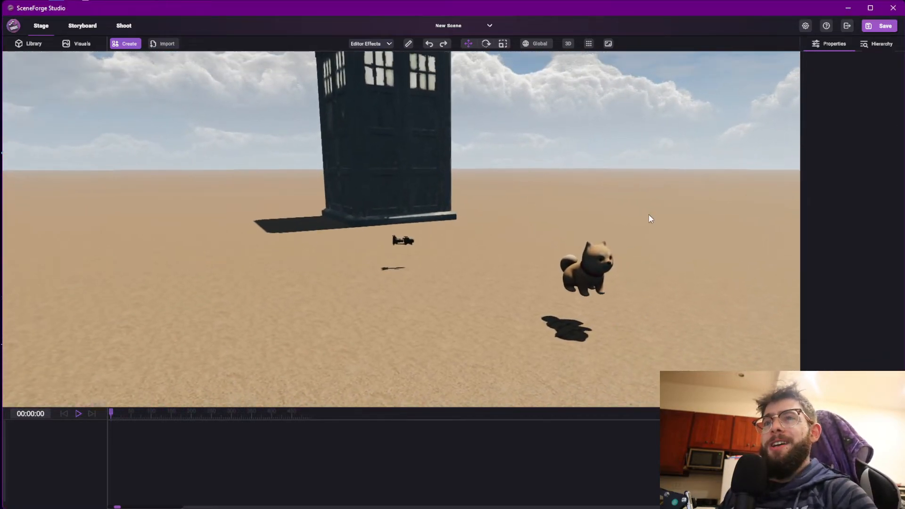
Step: Switch to Shoot mode and frame the upper part of the TARDIS in the camera viewfinder
click(126, 25)
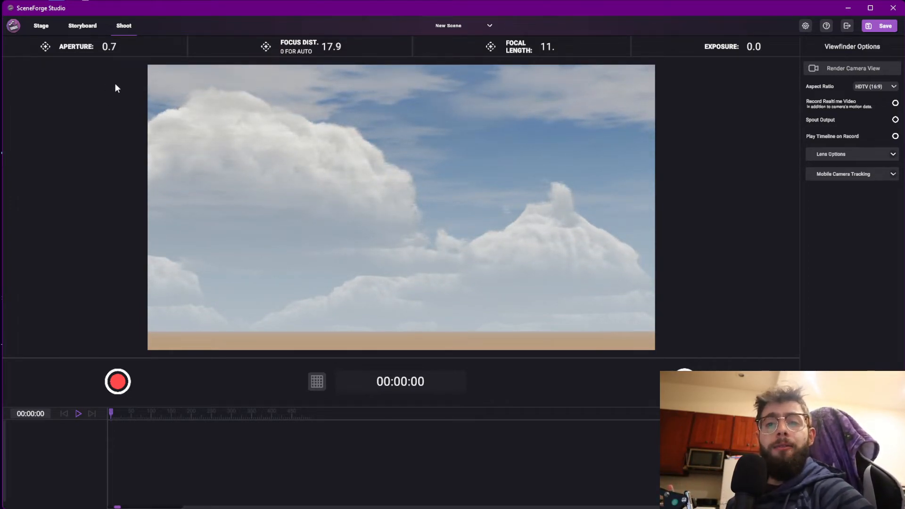
right_drag(370, 152, 453, 262)
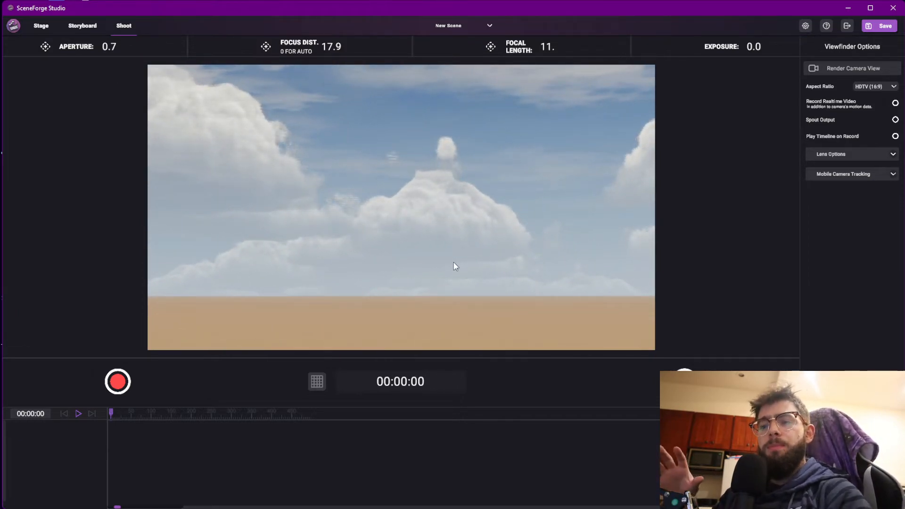
right_drag(440, 248, 613, 346)
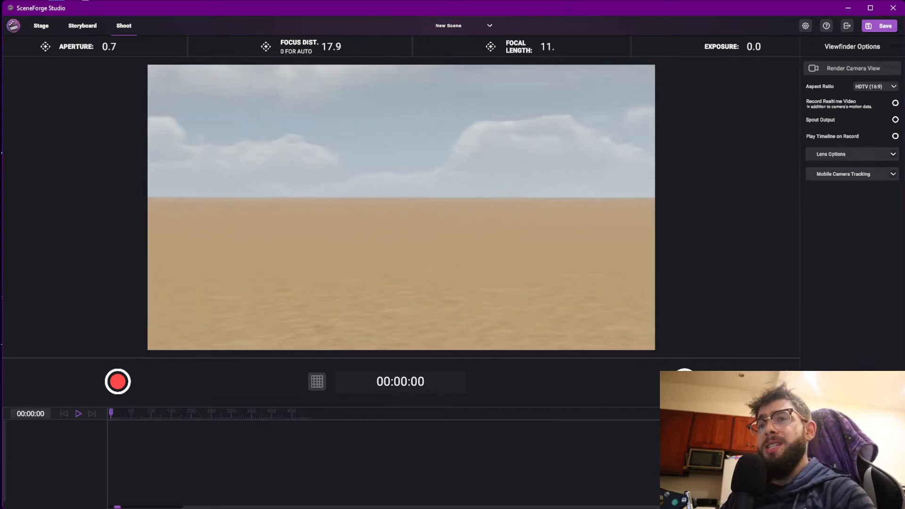
right_drag(453, 262, 519, 260)
right_drag(452, 211, 707, 178)
right_drag(598, 262, 291, 308)
key(e)
key(a)
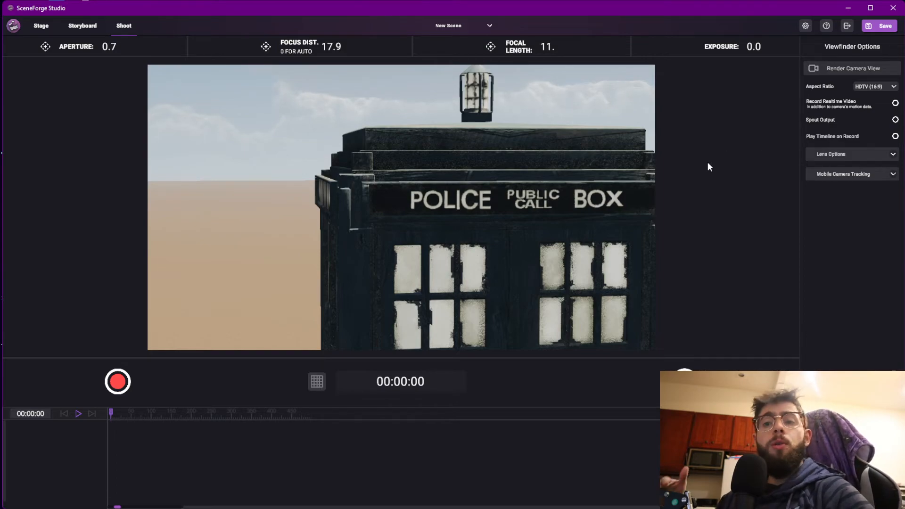
Step: Return to Stage mode, bring the whole TARDIS into view and close the grid settings
click(41, 26)
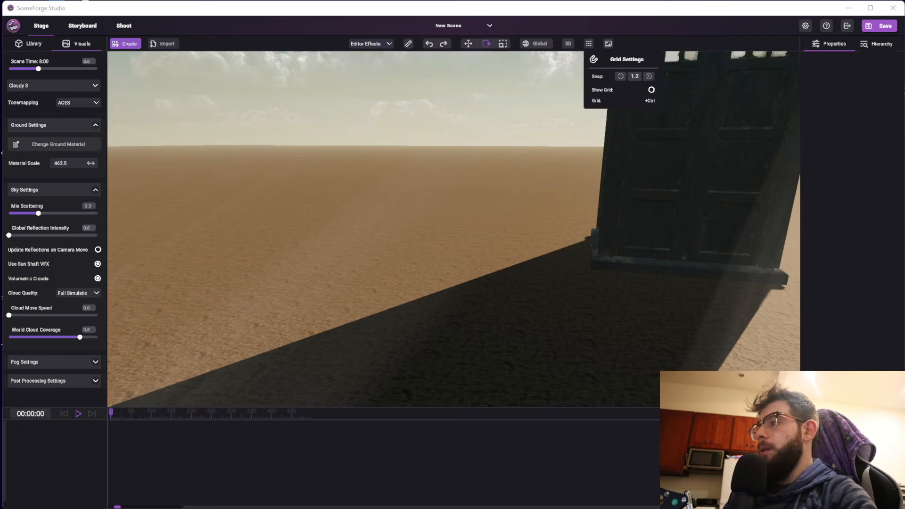
click(550, 277)
right_drag(540, 256, 689, 171)
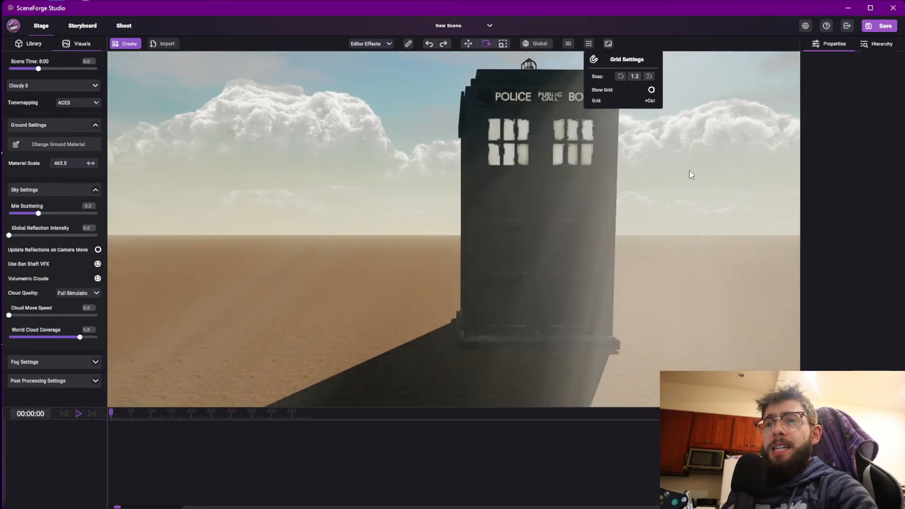
key(e)
click(588, 45)
right_drag(563, 193, 575, 206)
key(s)
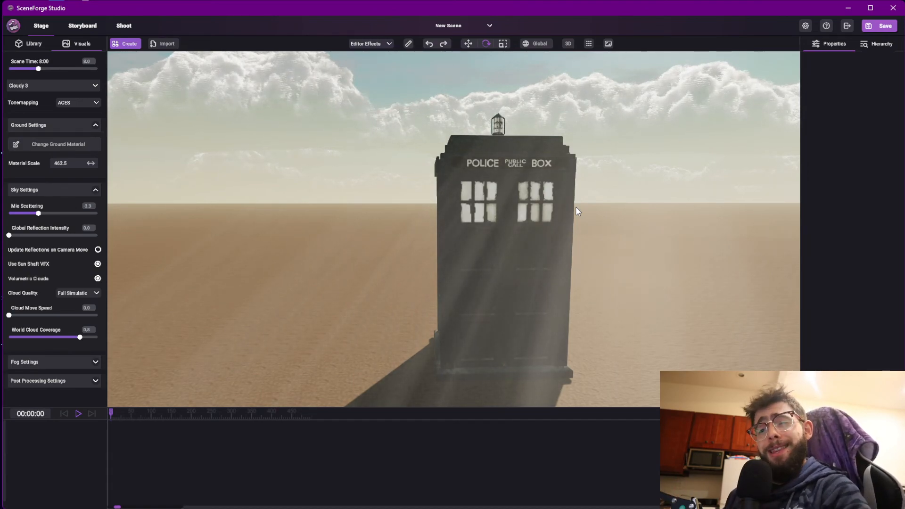
mouse_move(575, 206)
right_down()
mouse_move(606, 187)
mouse_move(584, 222)
right_up()
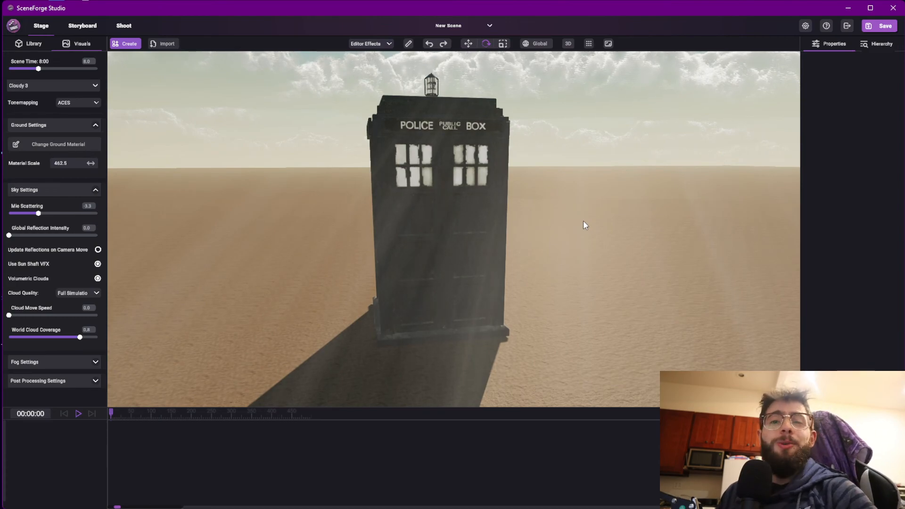
middle_drag(583, 221, 598, 214)
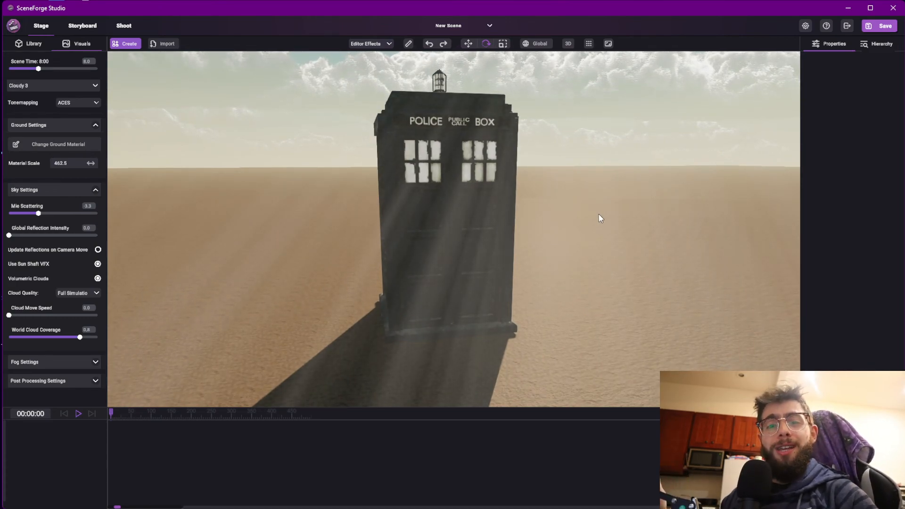
mouse_move(512, 158)
middle_down()
mouse_move(522, 156)
mouse_move(514, 155)
middle_up()
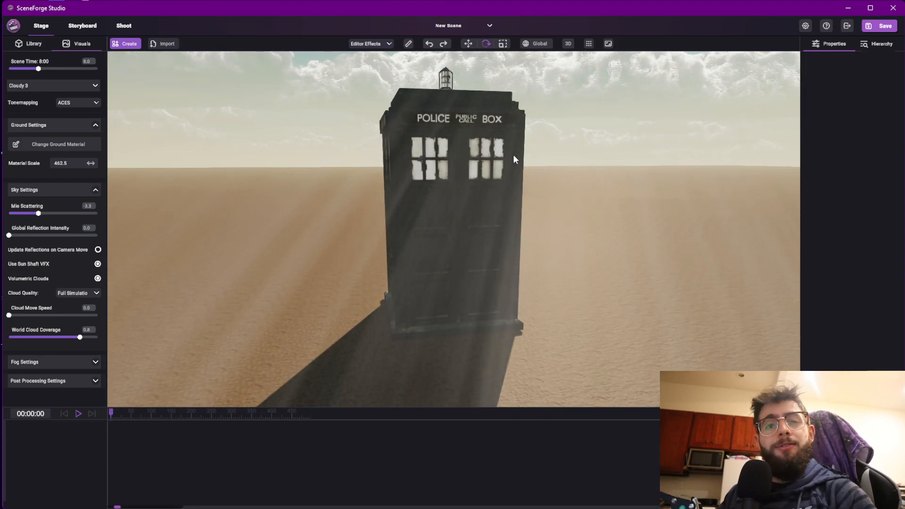